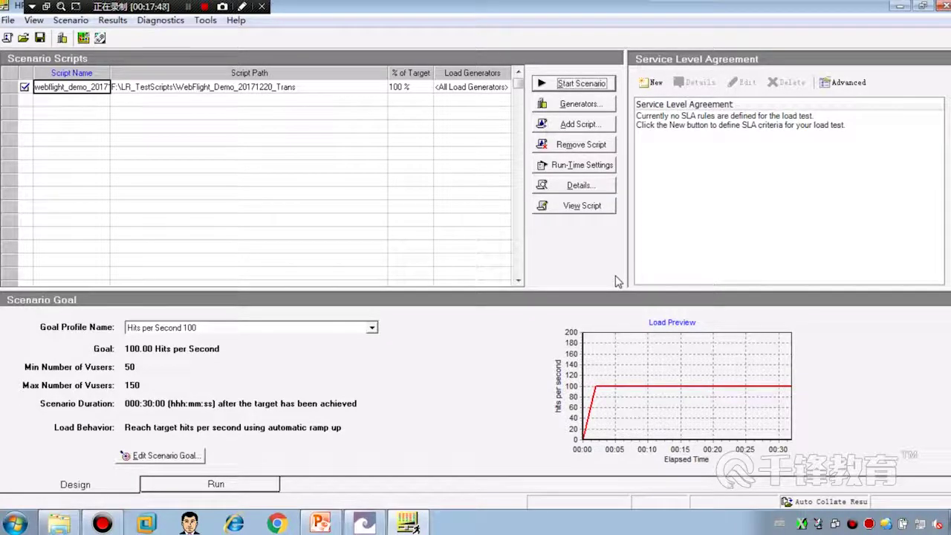
Step: Compare the available goal profiles and choose Hits per Second 200 for the scenario
left_click(484, 87)
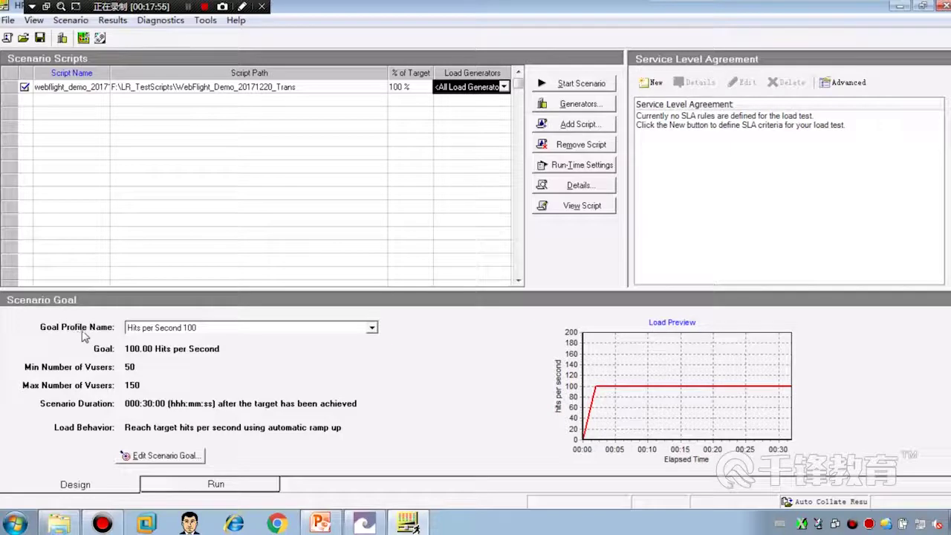
left_click(226, 328)
left_click(208, 349)
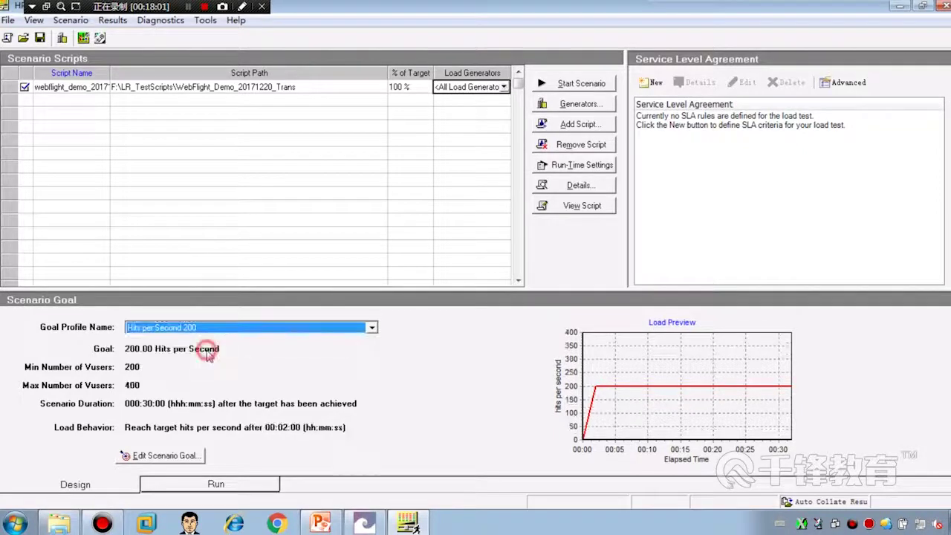
left_click(211, 328)
left_click(194, 341)
left_click(197, 327)
left_click(199, 349)
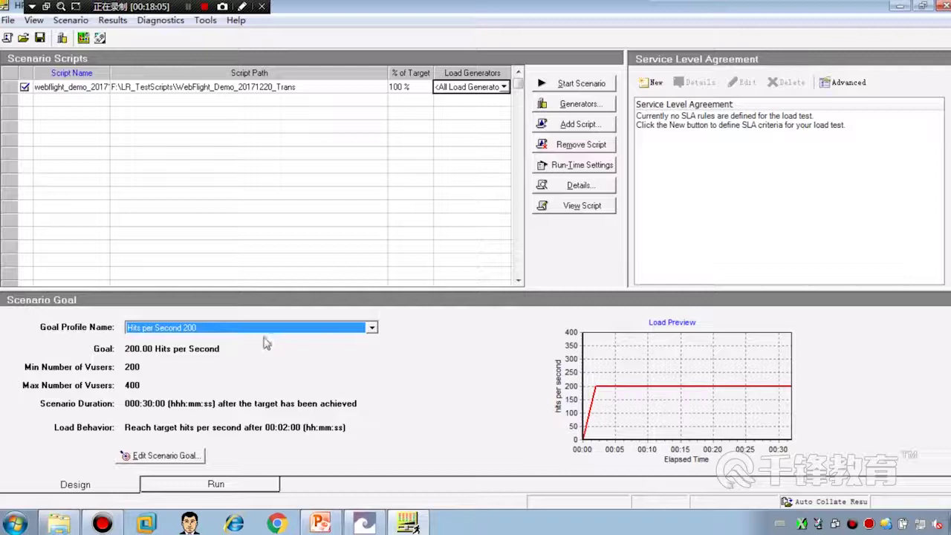
Step: Edit the scenario goal of the Hits per Second 200 profile and set its goal type to Virtual Users
left_click(156, 460)
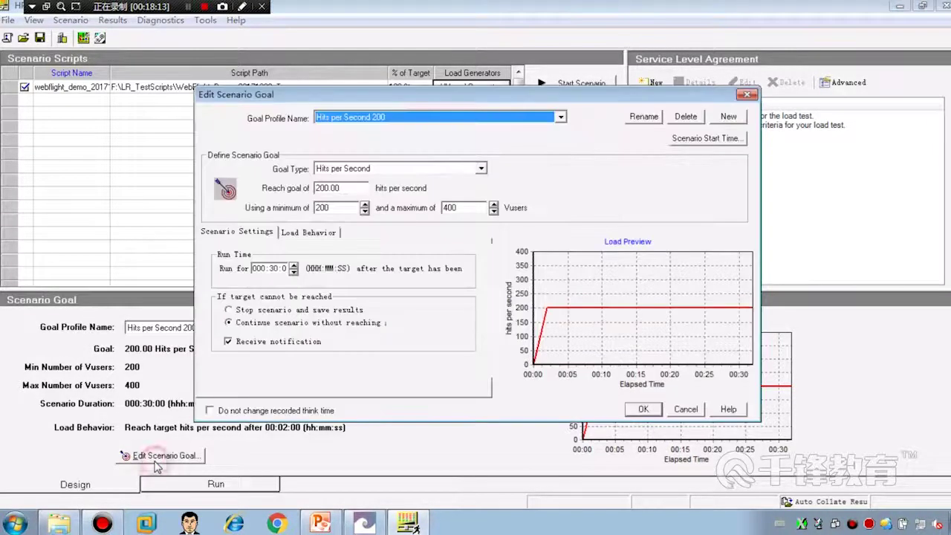
left_click(323, 169)
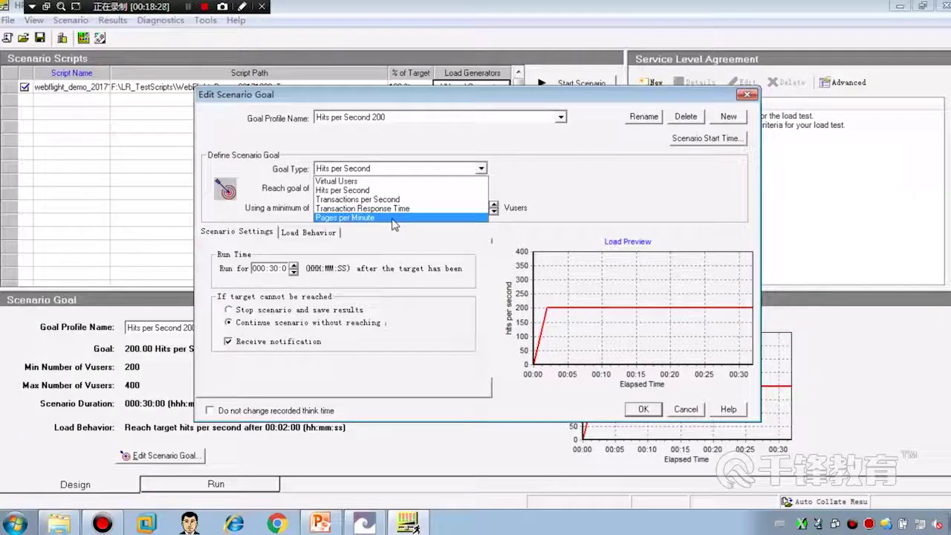
left_click(539, 177)
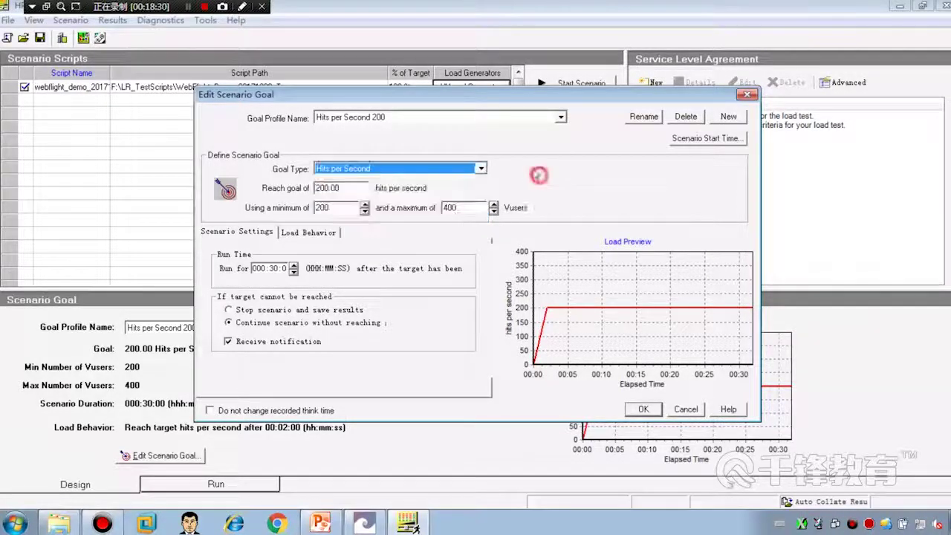
left_click(440, 123)
left_click(441, 172)
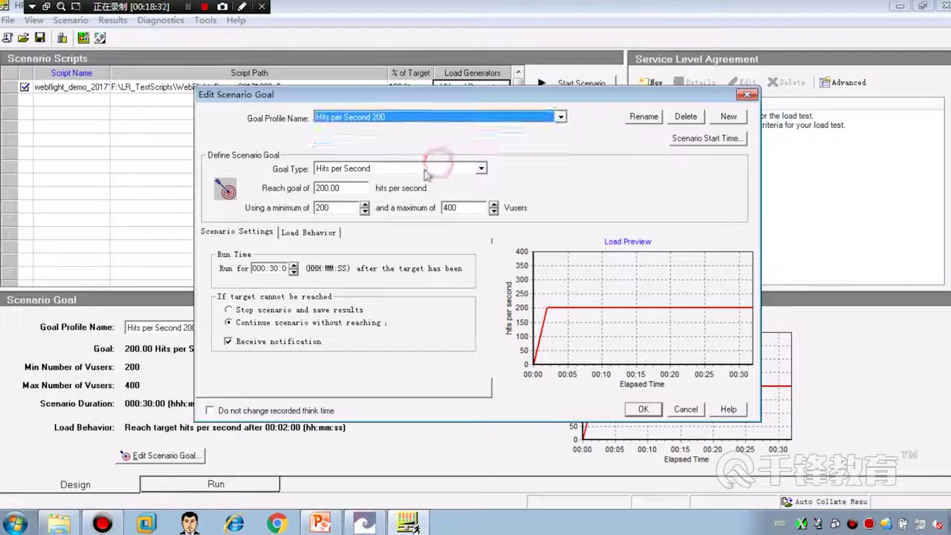
left_click(436, 166)
left_click(355, 182)
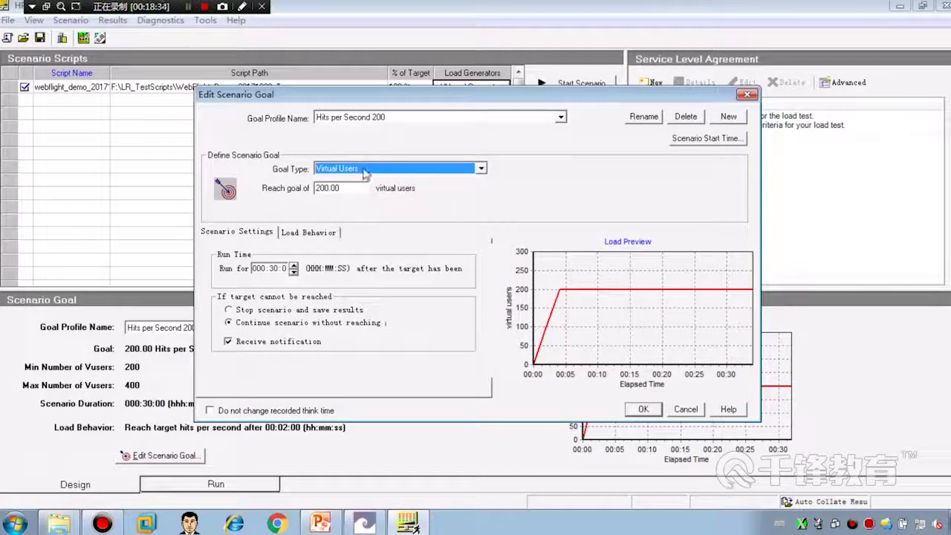
left_click(411, 119)
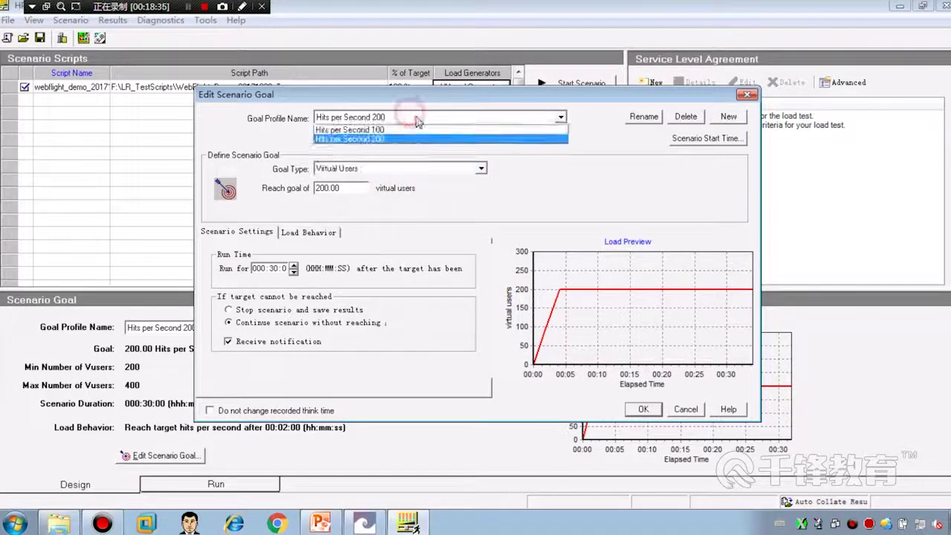
left_click(550, 138)
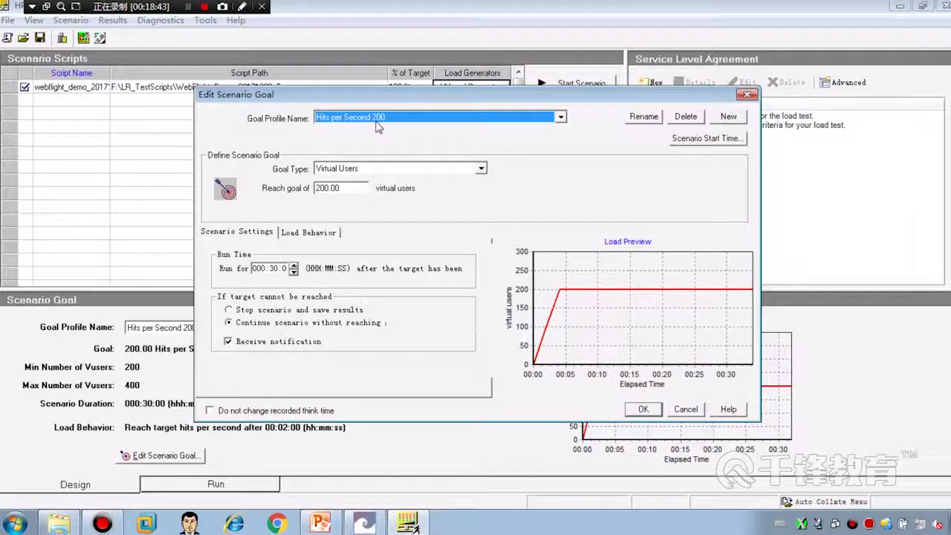
left_click(385, 172)
left_click(253, 167)
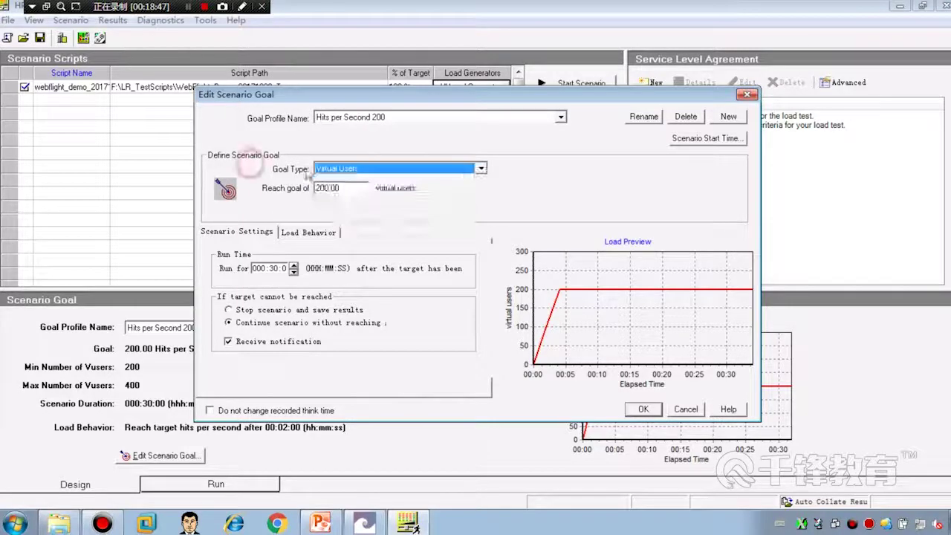
left_click(349, 170)
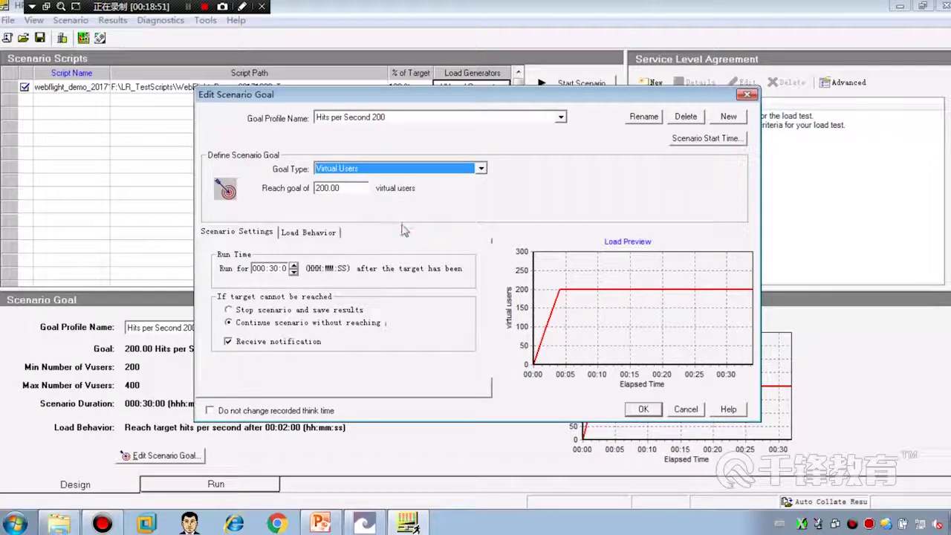
Step: Switch to the PowerPoint presentation, read the slides on goal types and Virtual Users, and return to the LoadRunner Controller
left_click(323, 525)
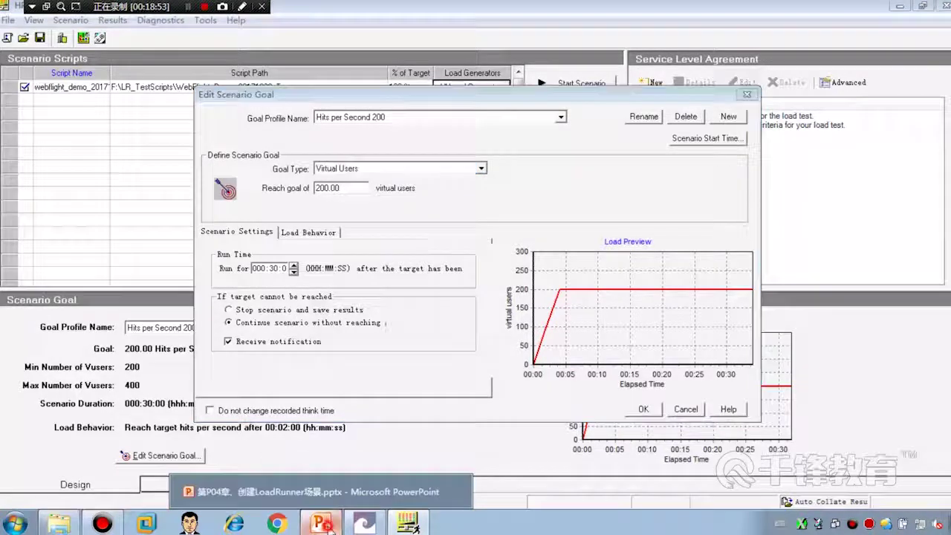
key("shift+F5")
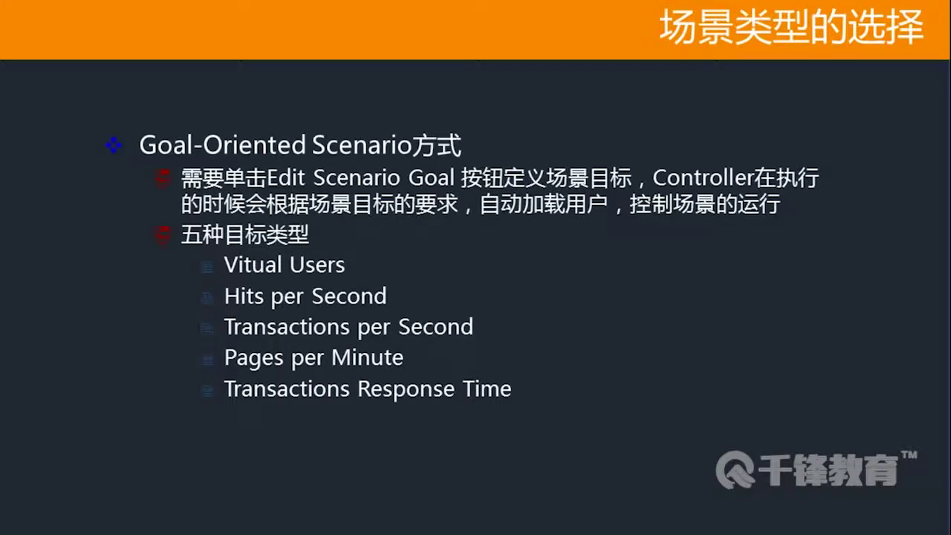
key("Right")
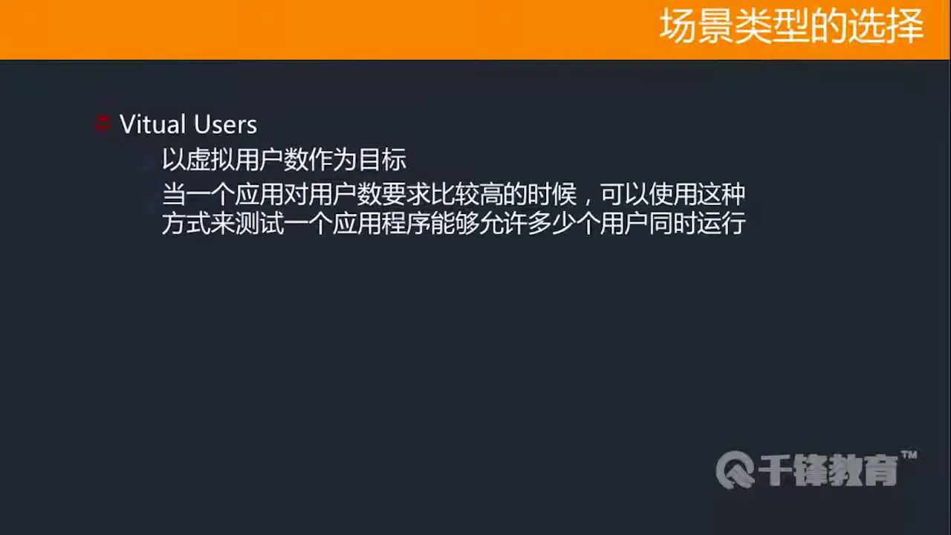
key("Escape")
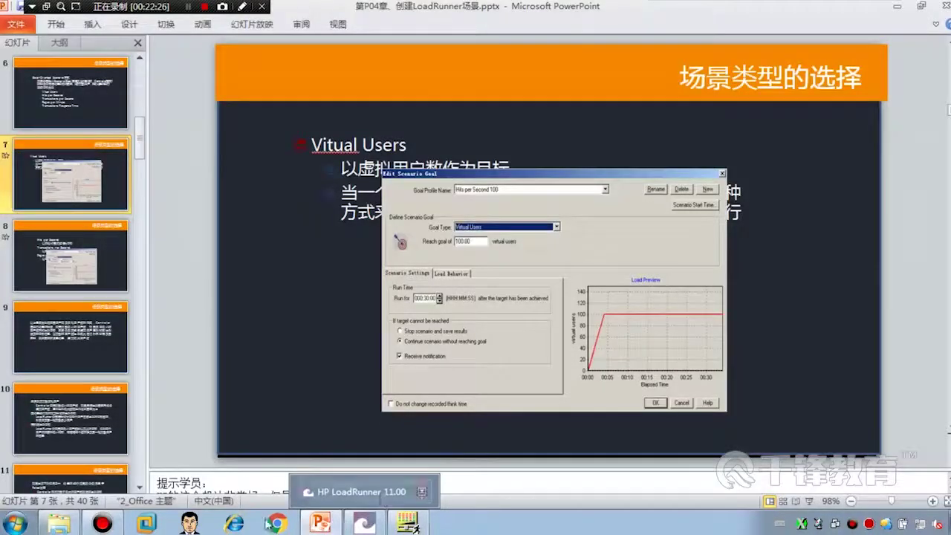
left_click(408, 523)
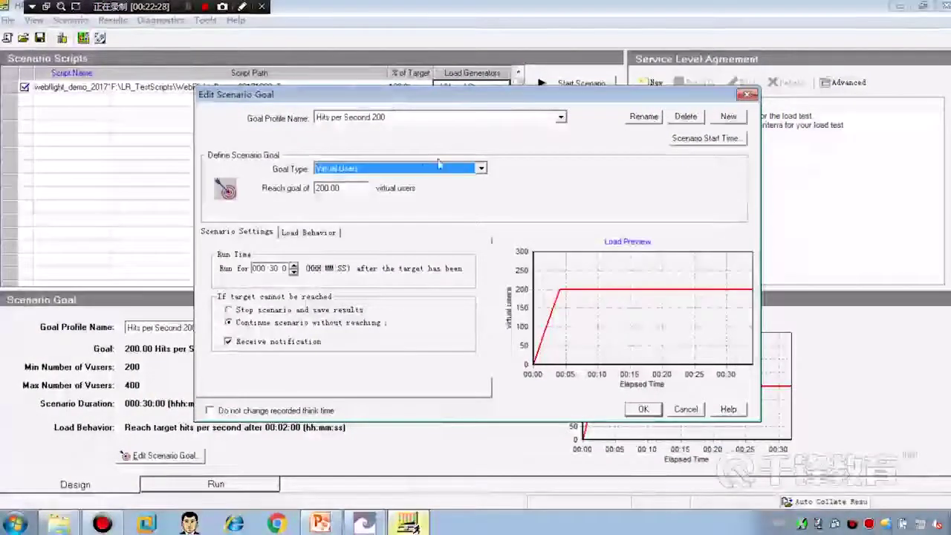
Step: Keep Virtual Users as the goal type, set the goal to 2000 virtual users, and refresh the load preview
left_click(339, 171)
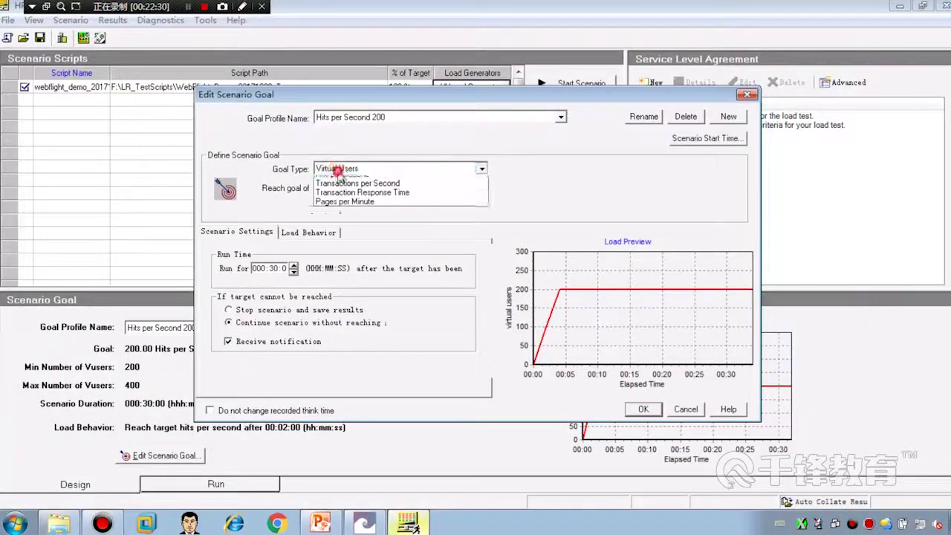
left_click(346, 185)
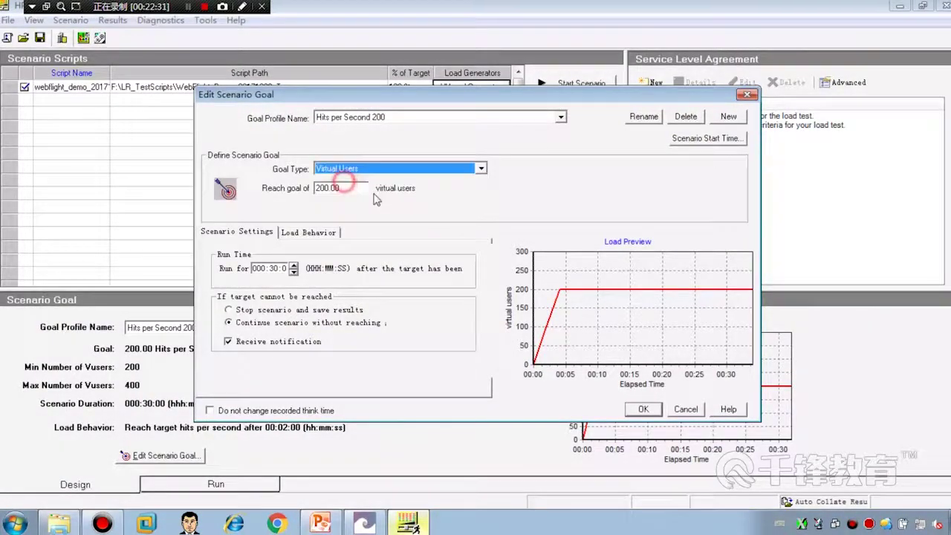
left_click(327, 188)
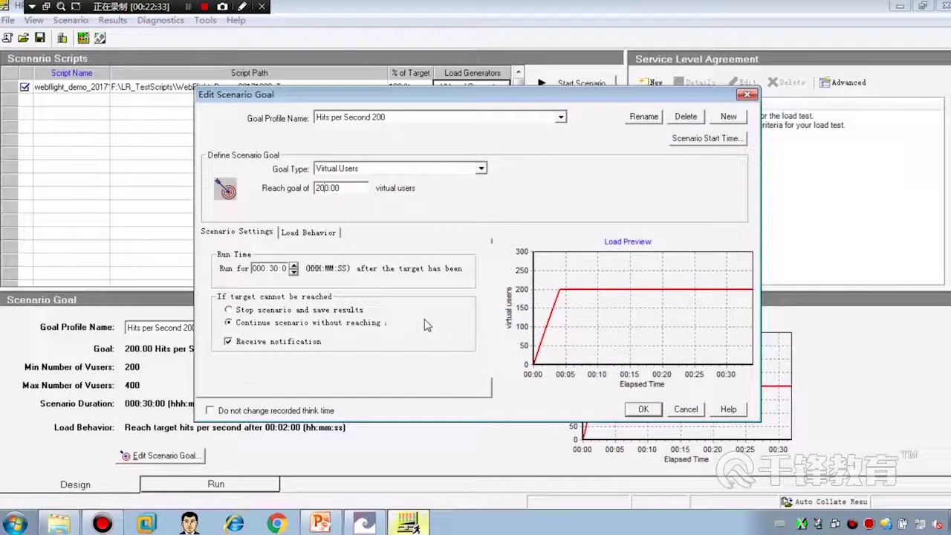
type("0")
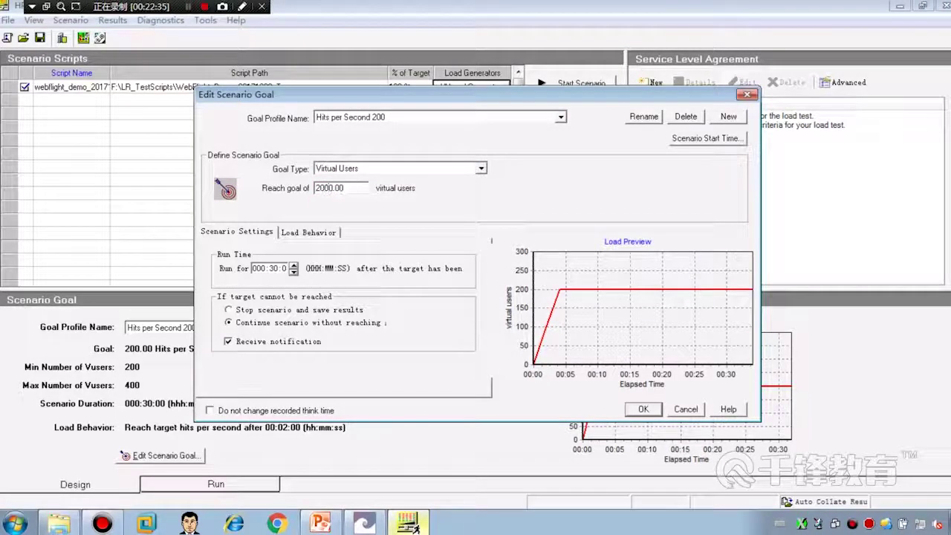
left_click(309, 234)
left_click(255, 235)
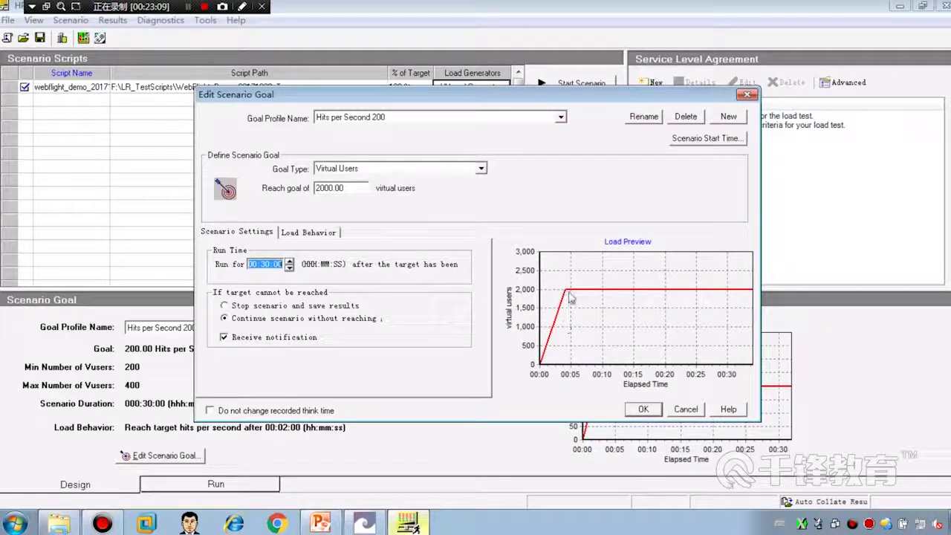
Step: Set the goal back to 200 virtual users and refresh the load preview
left_click(320, 188)
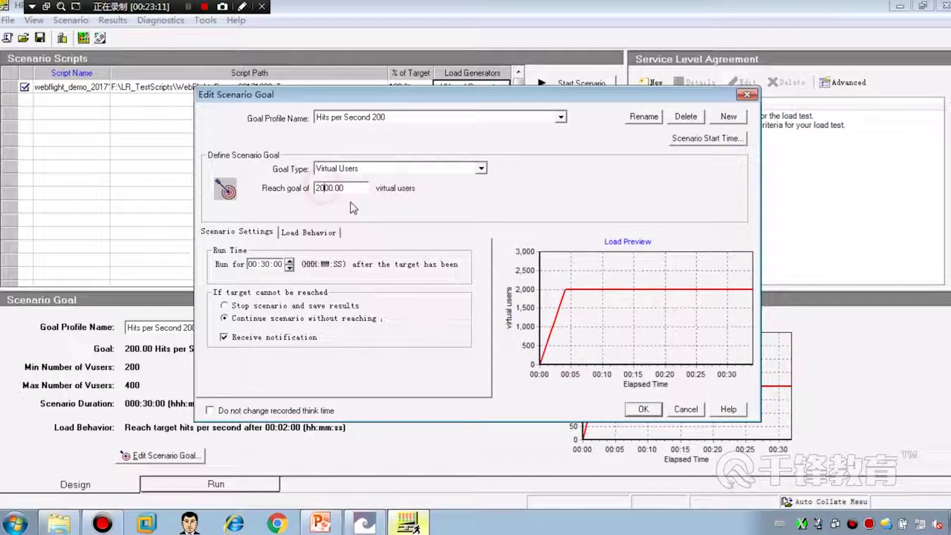
left_click(308, 232)
left_click(236, 231)
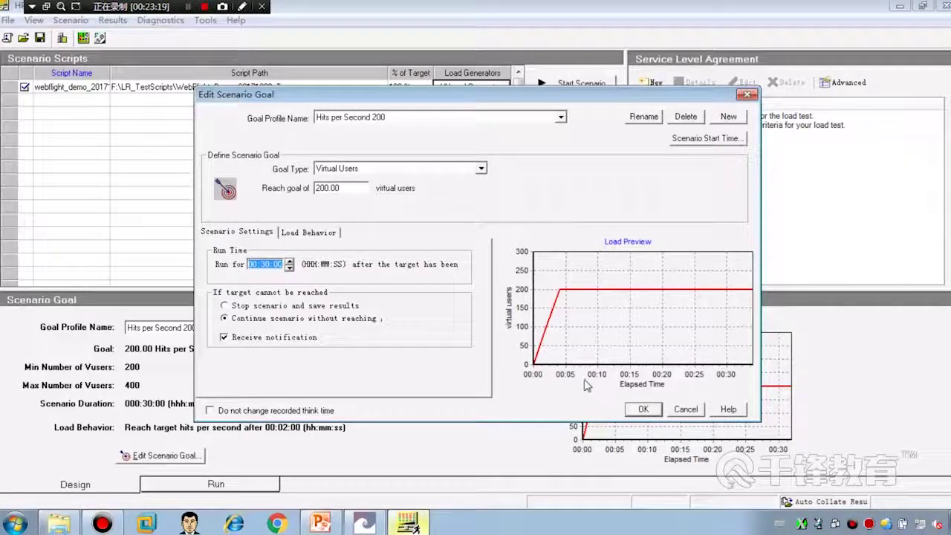
left_click(321, 187)
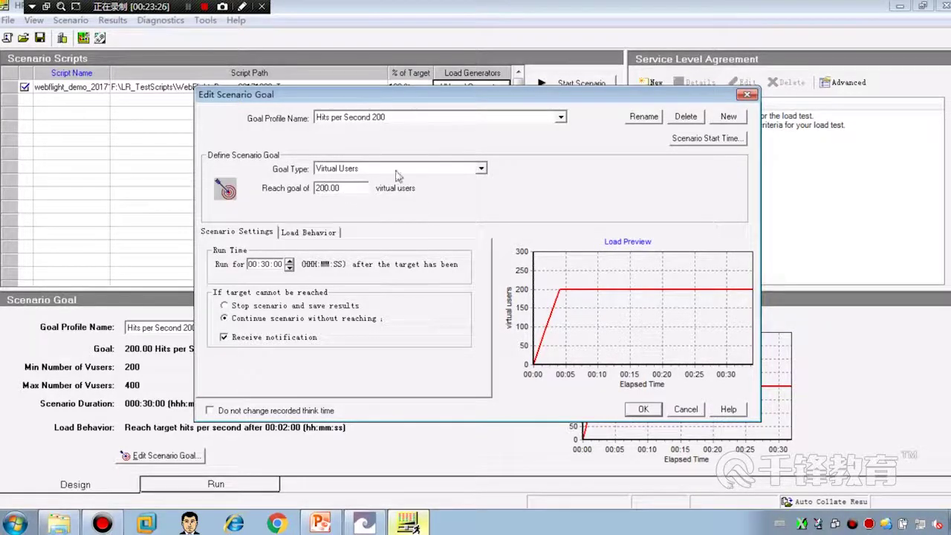
Step: Change the goal type to Transactions per Second with a goal of 20000 and refresh the load preview
left_click(327, 169)
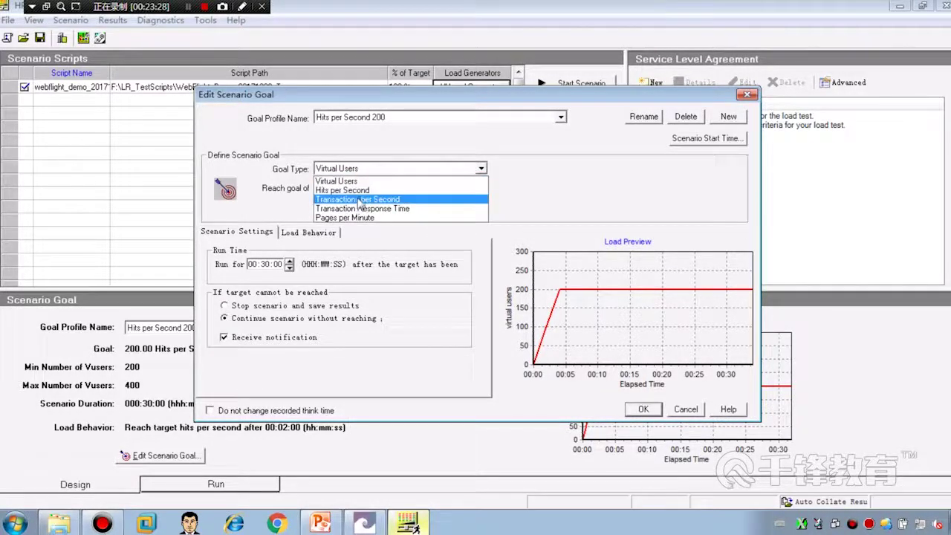
left_click(360, 200)
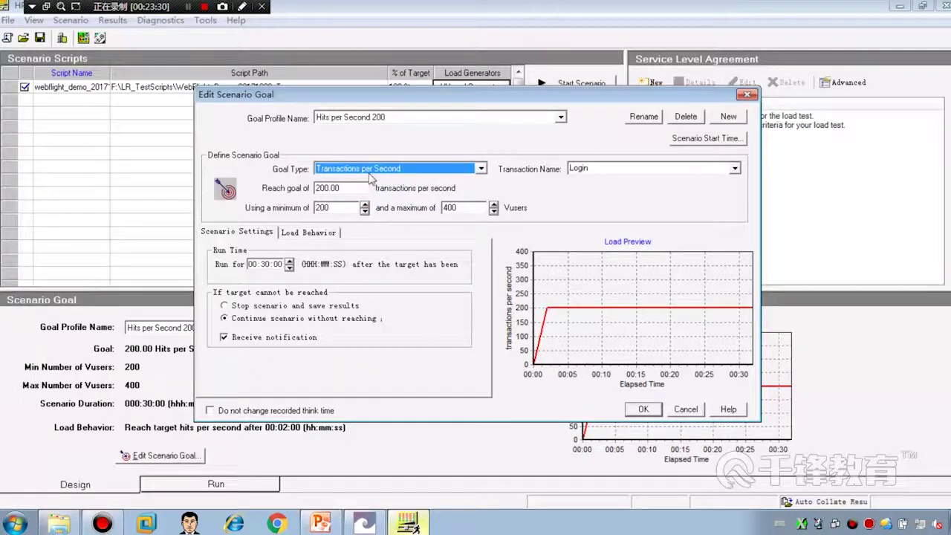
left_click(407, 182)
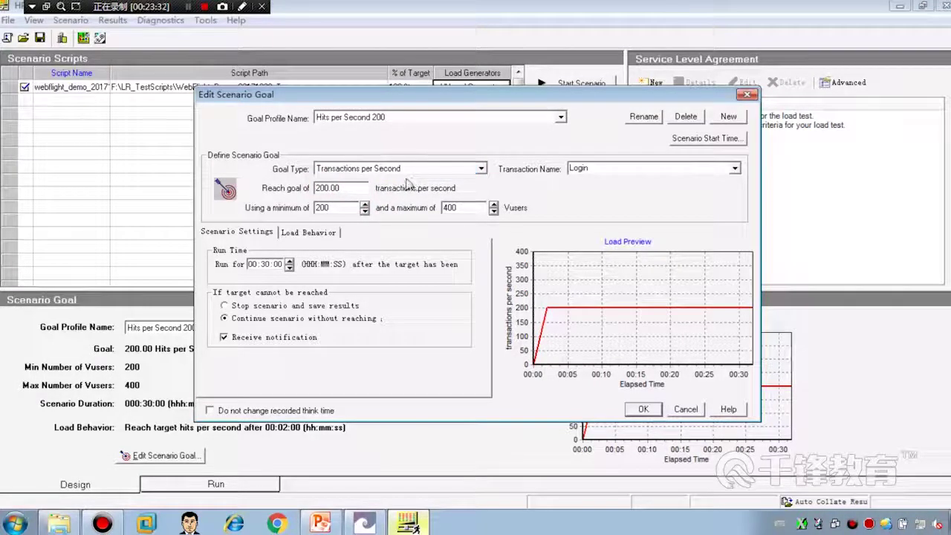
type("00")
left_click(308, 232)
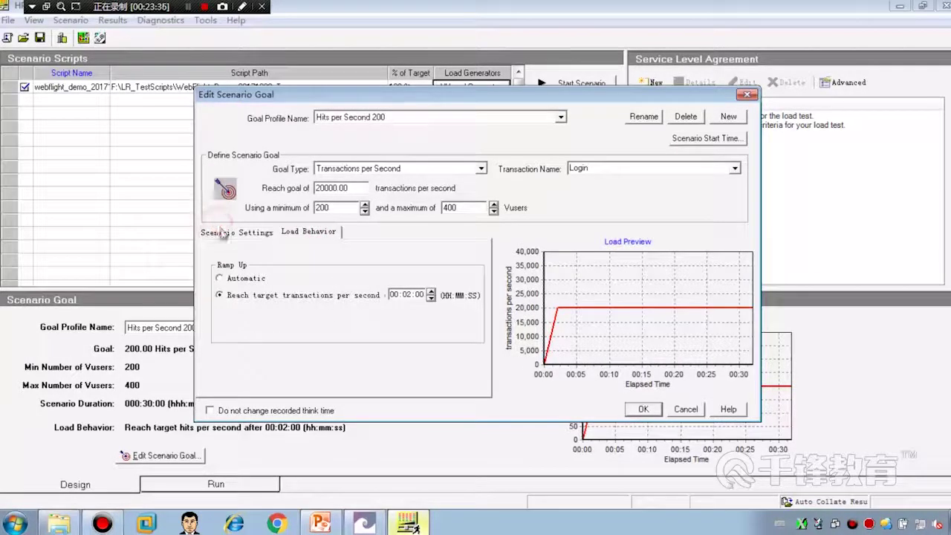
left_click(221, 232)
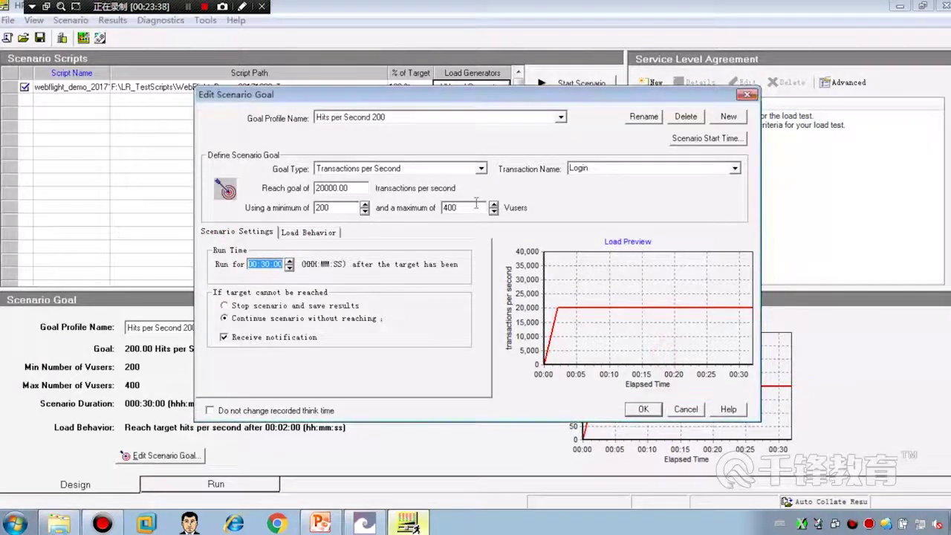
Step: Switch the goal type back to Virtual Users and try to apply the goal of 20000
left_click(479, 168)
left_click(335, 177)
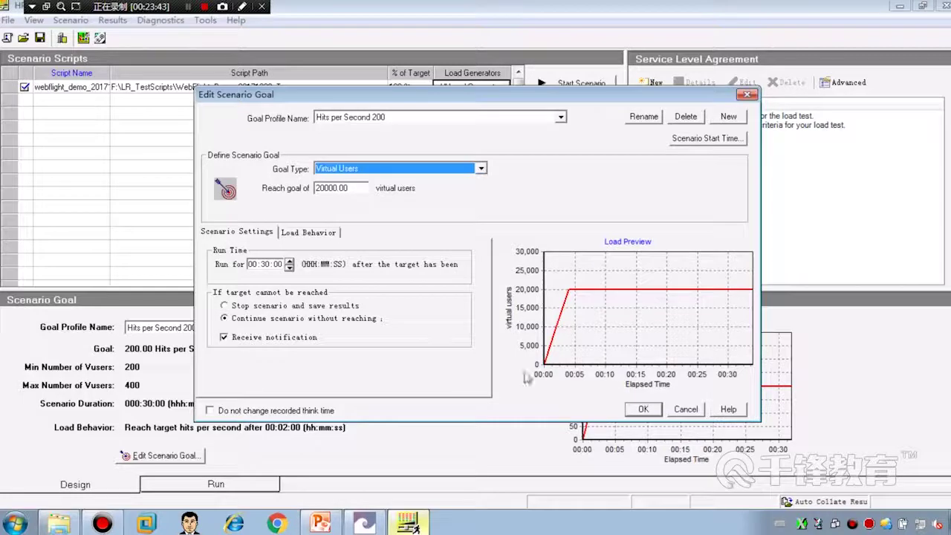
left_click(646, 413)
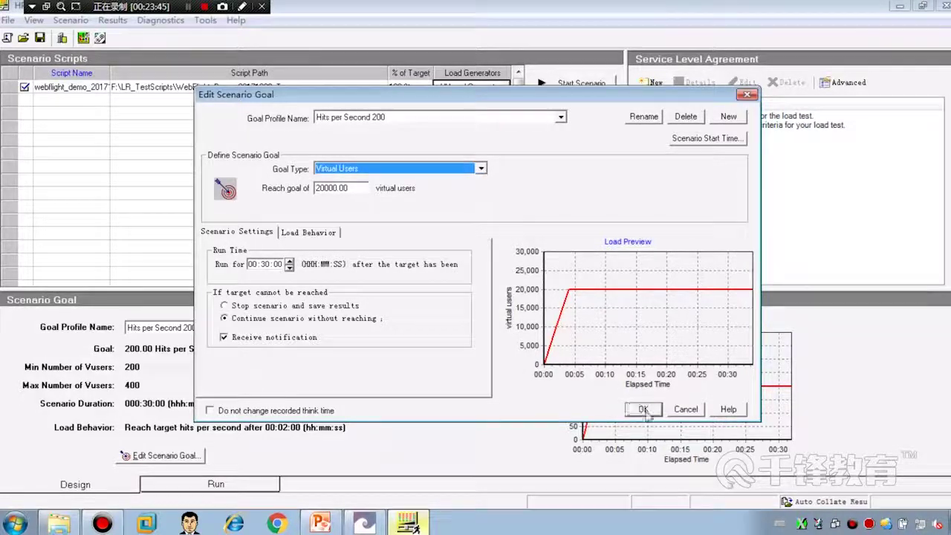
left_click(608, 291)
Step: Set the goal to 200 virtual users and apply the scenario goal
left_click_drag(359, 188, 315, 189)
type("200.00")
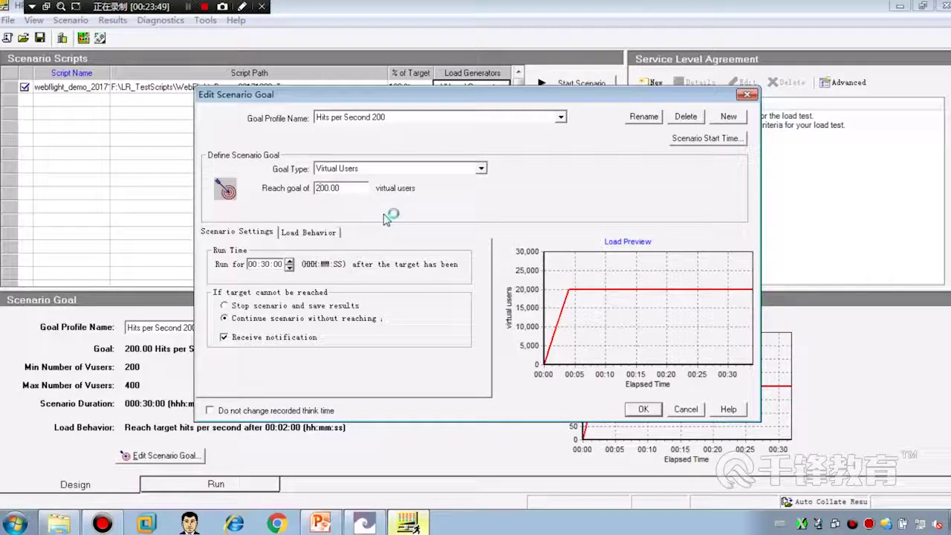
left_click(642, 408)
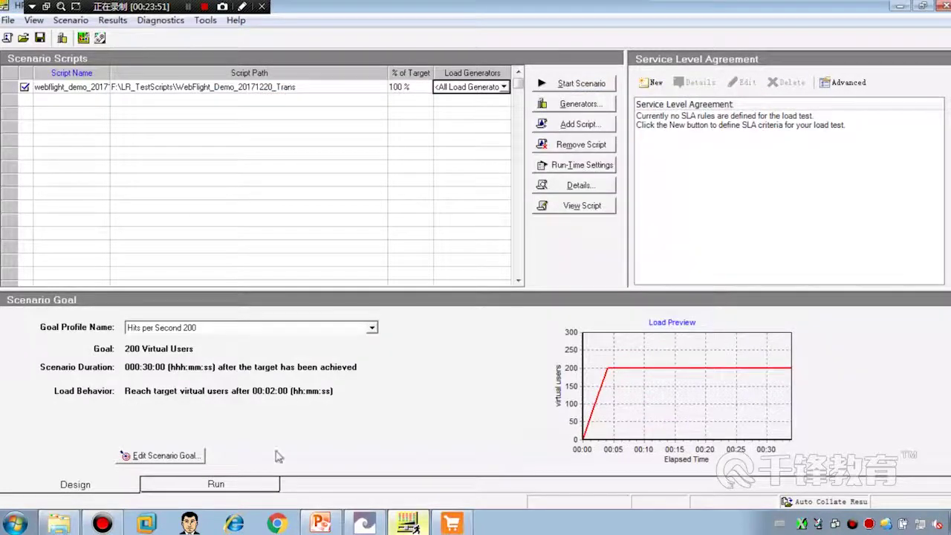
Step: Edit the scenario goal and try to apply a target of 2000 virtual users
left_click(182, 456)
left_click(344, 189)
type("0")
left_click(643, 410)
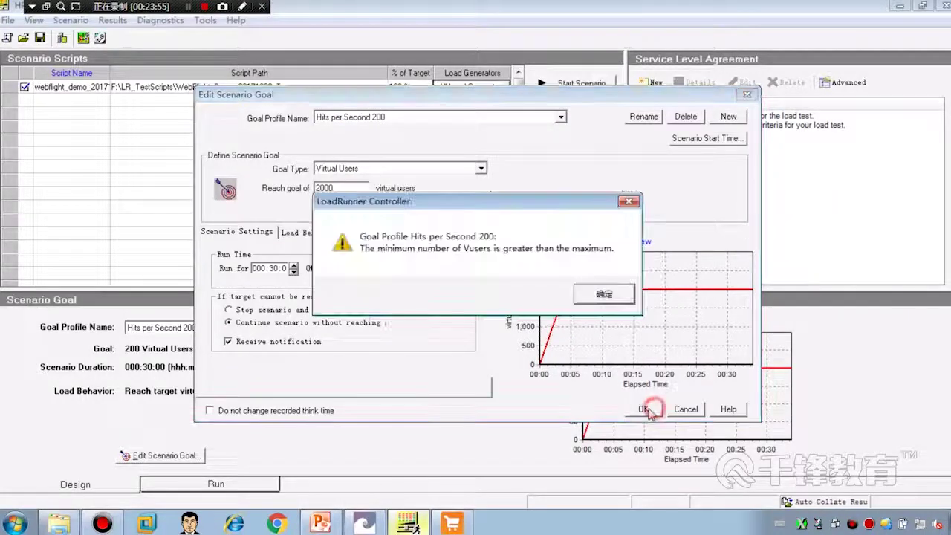
left_click(598, 294)
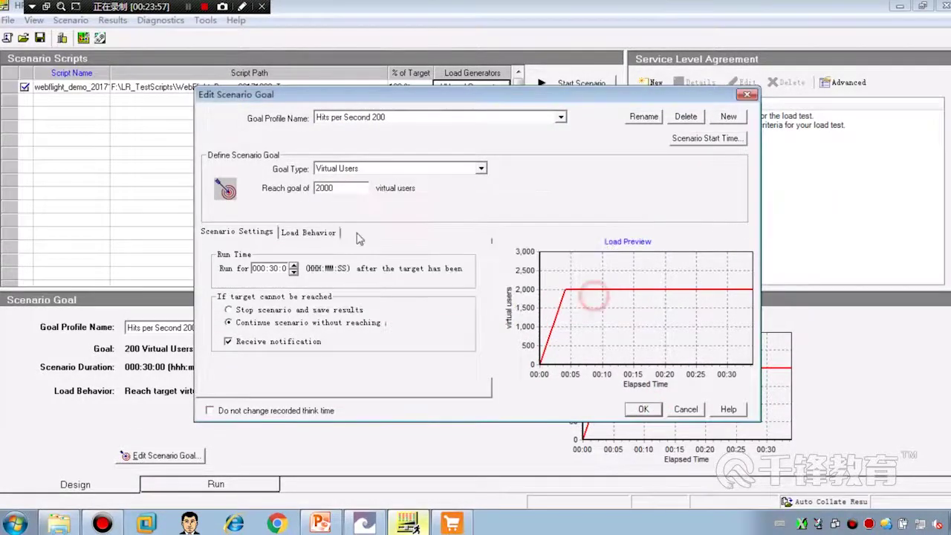
Step: Reduce the goal to 20 virtual users and refresh the load preview
left_click(350, 188)
key("BackSpace")
key("BackSpace")
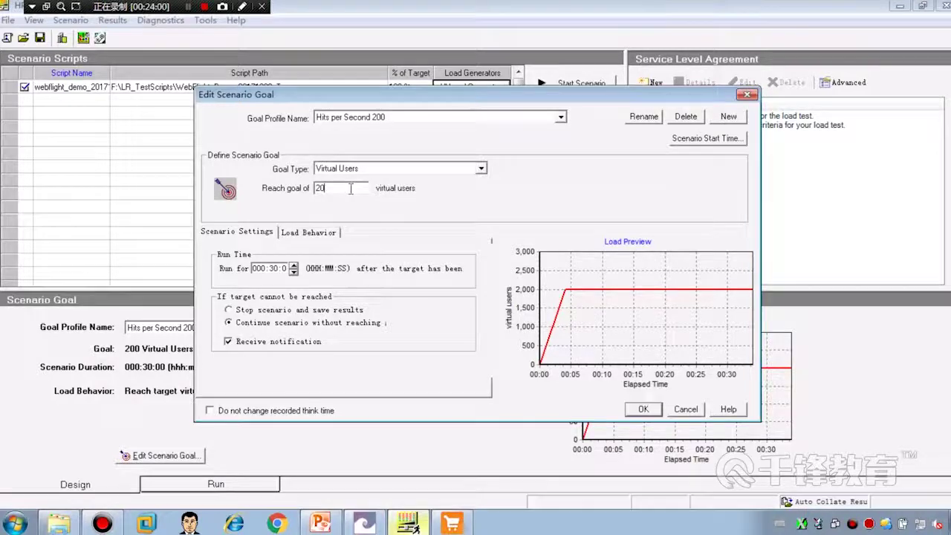
left_click(312, 233)
left_click(262, 232)
left_click(350, 187)
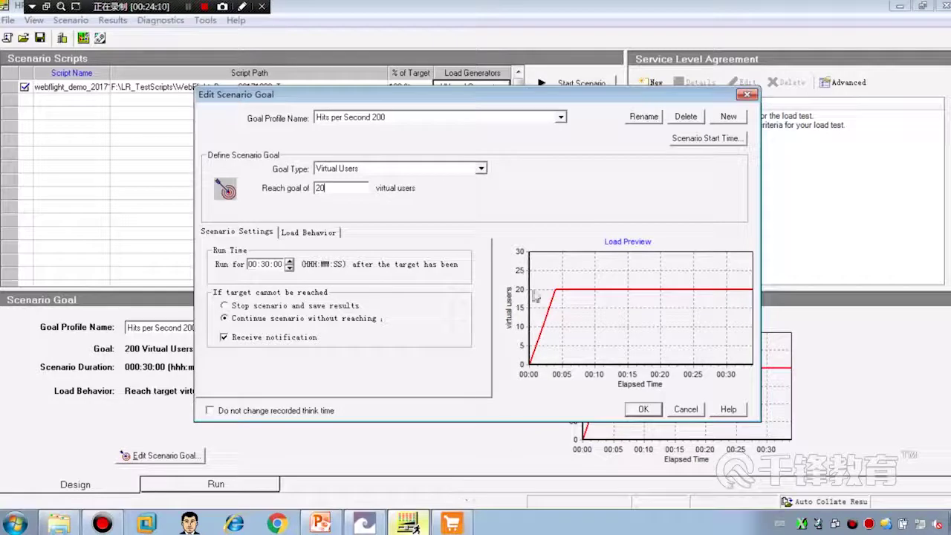
Step: Change the load behavior's ramp-up to Automatic
left_click(308, 232)
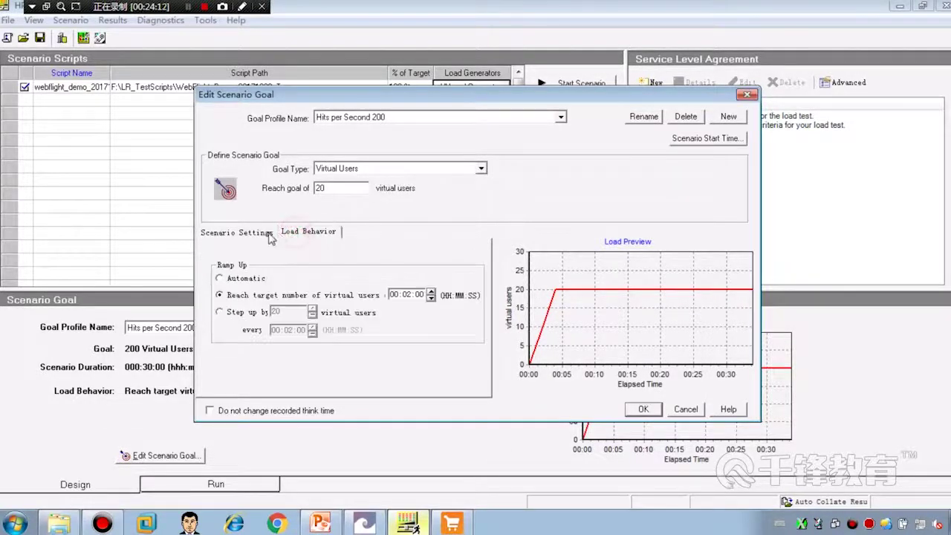
left_click(249, 279)
left_click(245, 295)
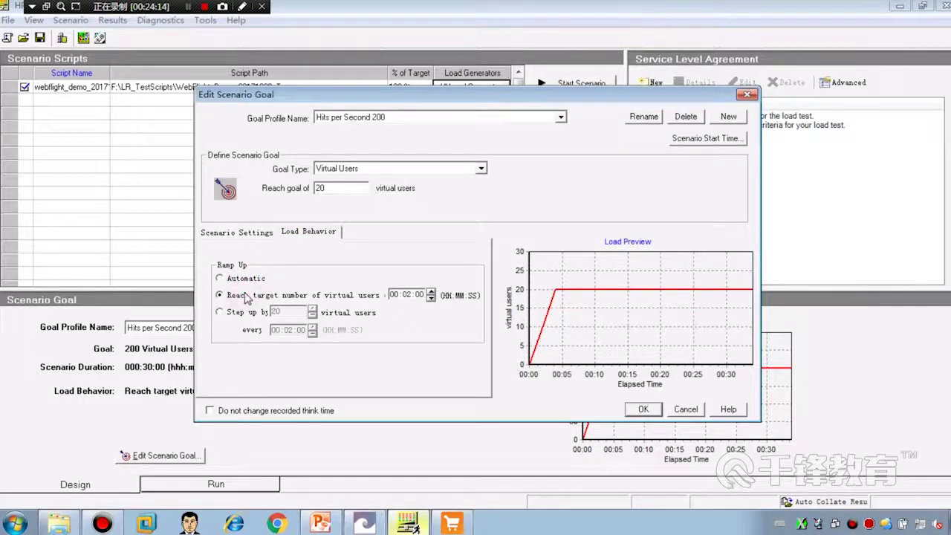
left_click(246, 280)
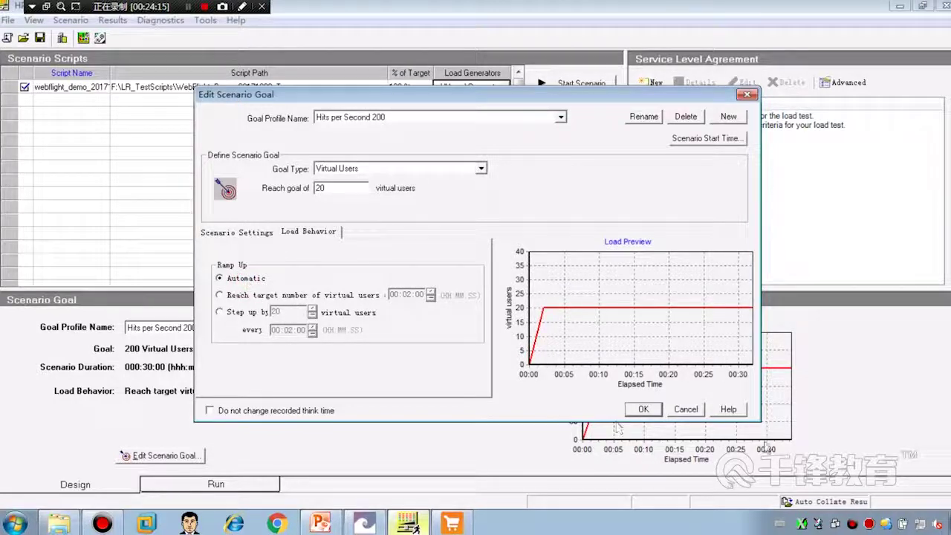
left_click(253, 233)
left_click(307, 232)
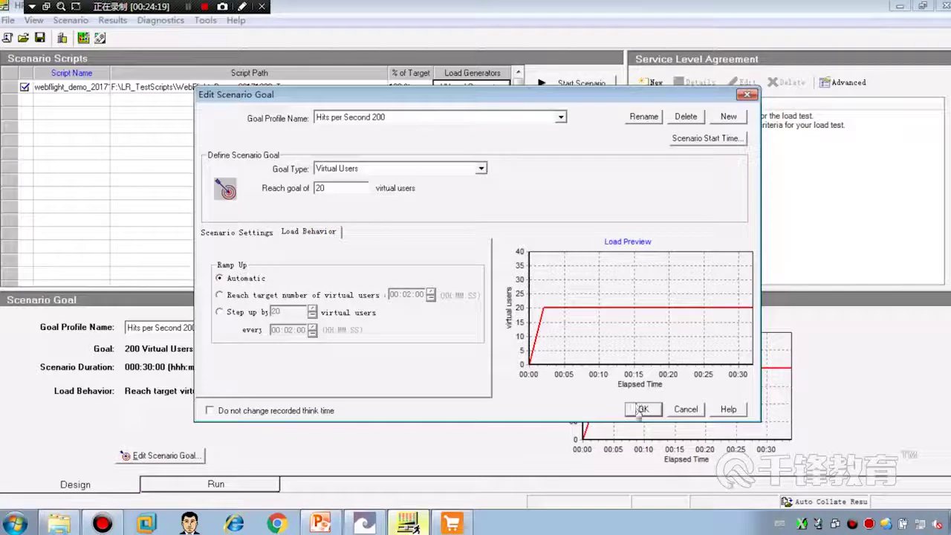
Step: Raise the goal to 200 virtual users and update the load preview for the automatic ramp-up
type("0")
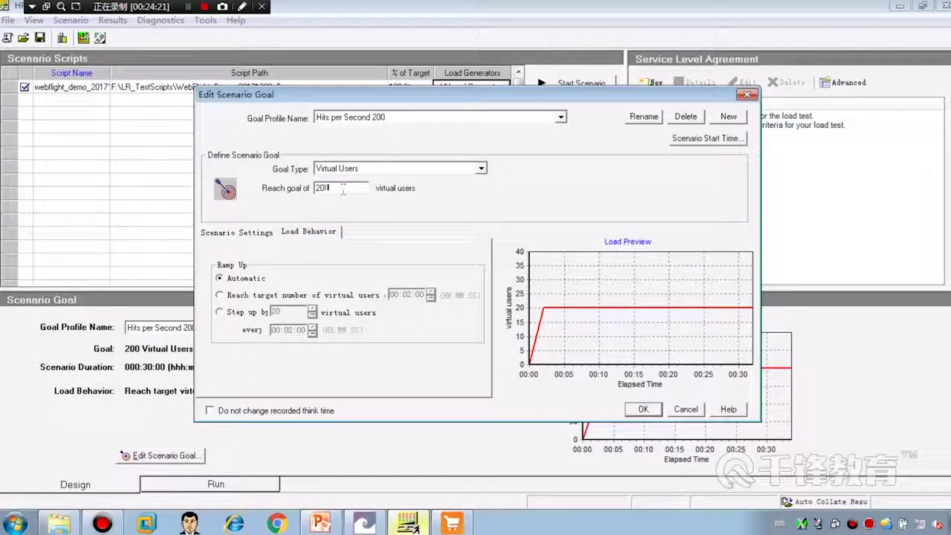
left_click(267, 233)
left_click(308, 233)
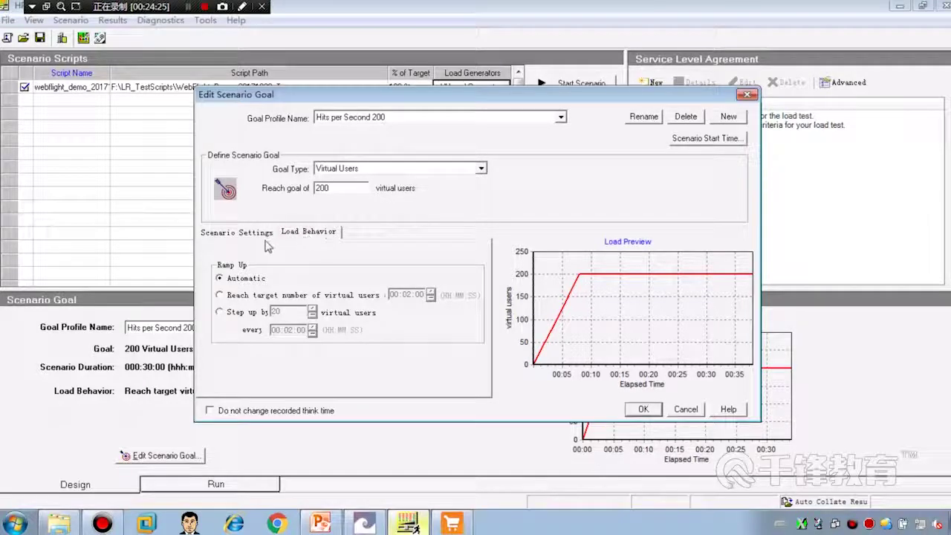
left_click(233, 233)
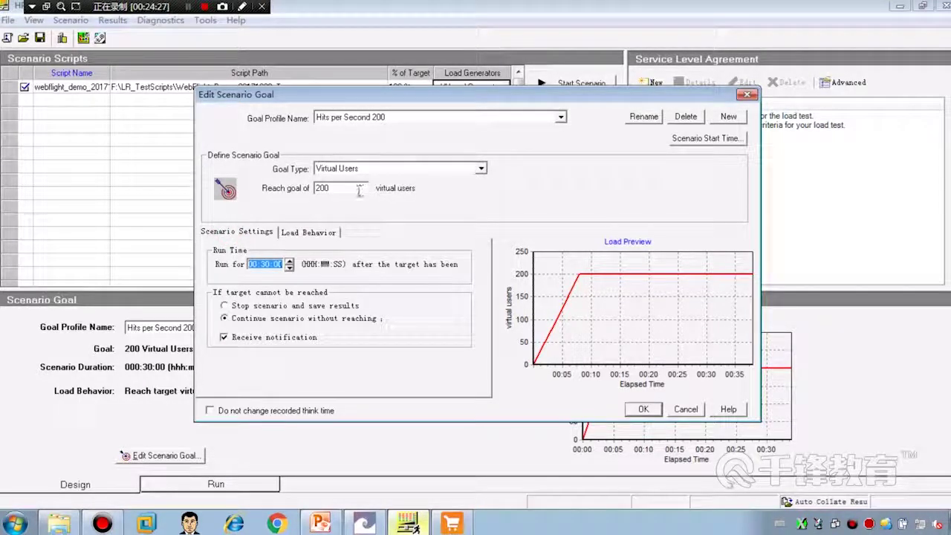
left_click(359, 190)
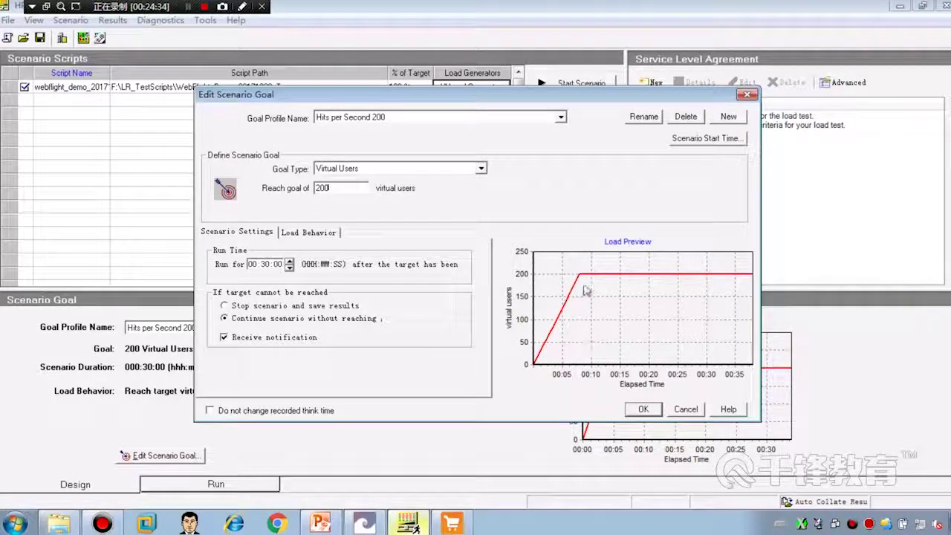
Step: Set the goal to 100 virtual users and refresh the load preview
double_click(352, 187)
type("2100")
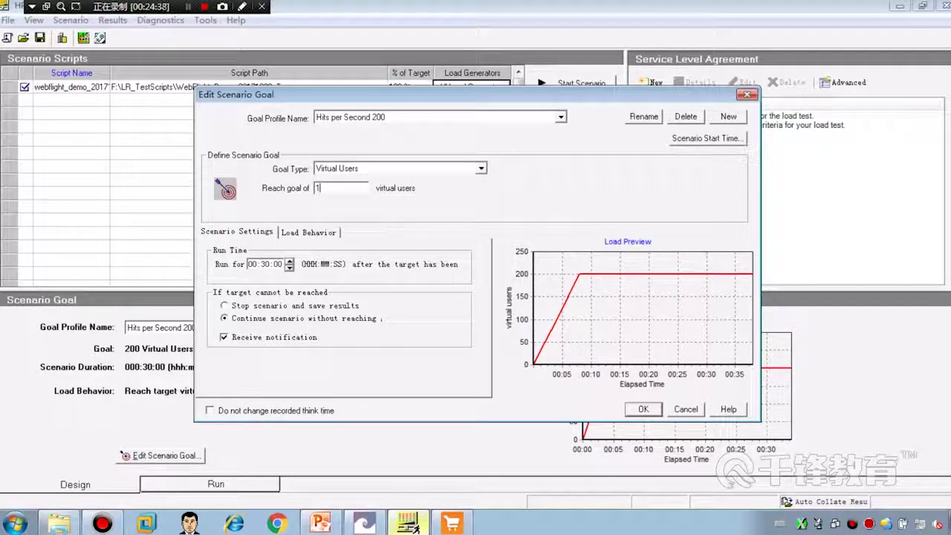
left_click(290, 233)
left_click(236, 231)
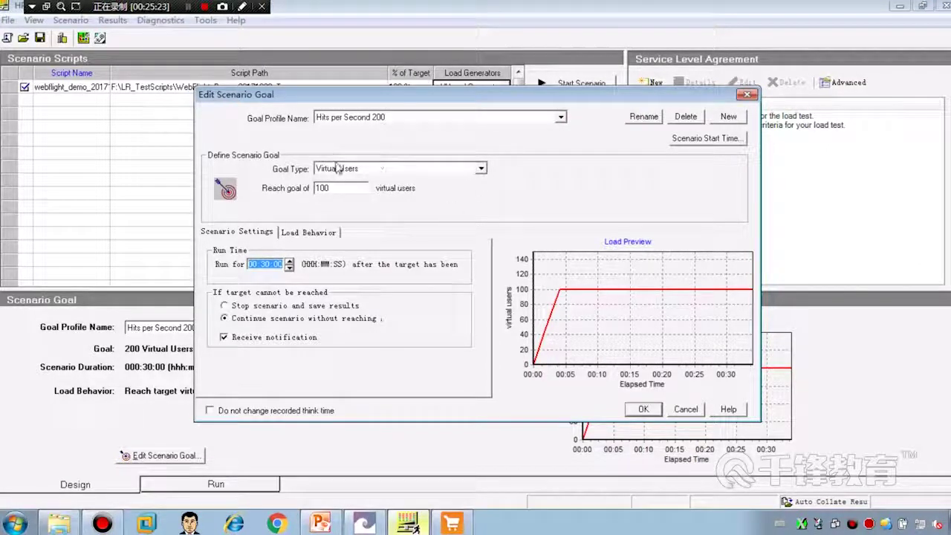
mouse_move(451, 526)
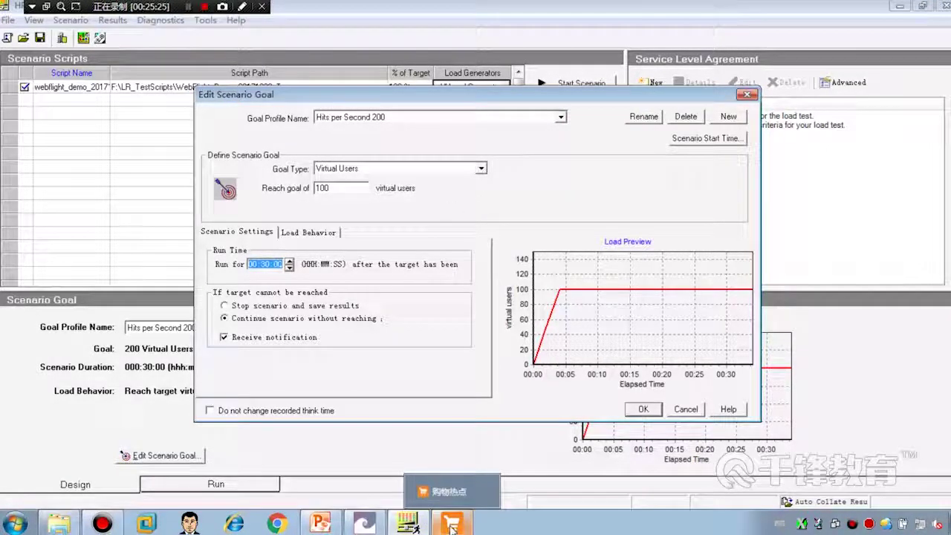
mouse_move(352, 526)
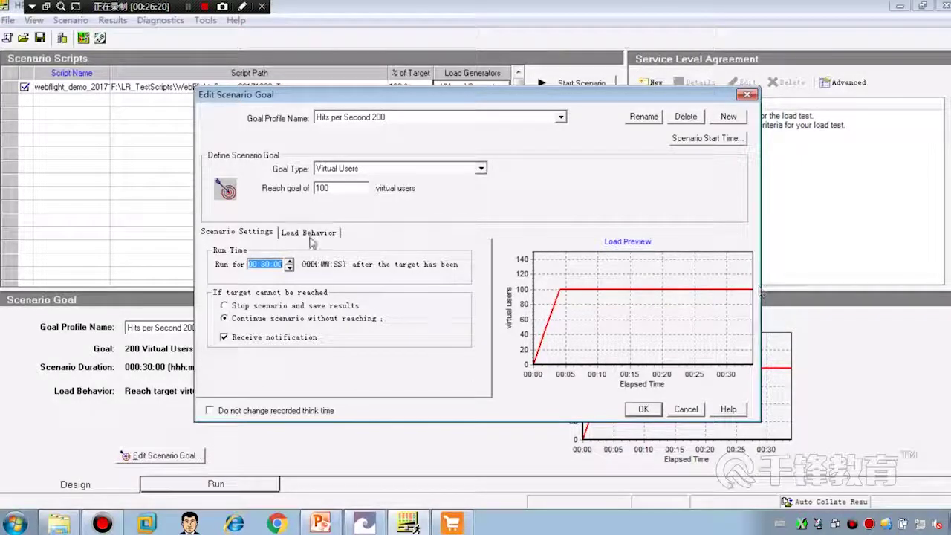
Step: Restore the goal to 200 virtual users and choose to stop the scenario and save results if the target cannot be reached
double_click(341, 191)
type("200")
left_click(329, 232)
left_click(257, 233)
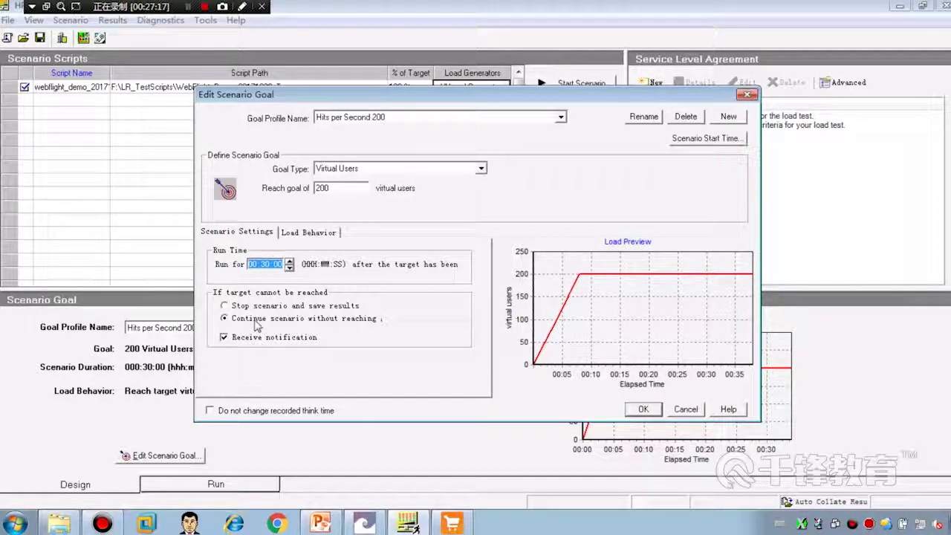
left_click(304, 307)
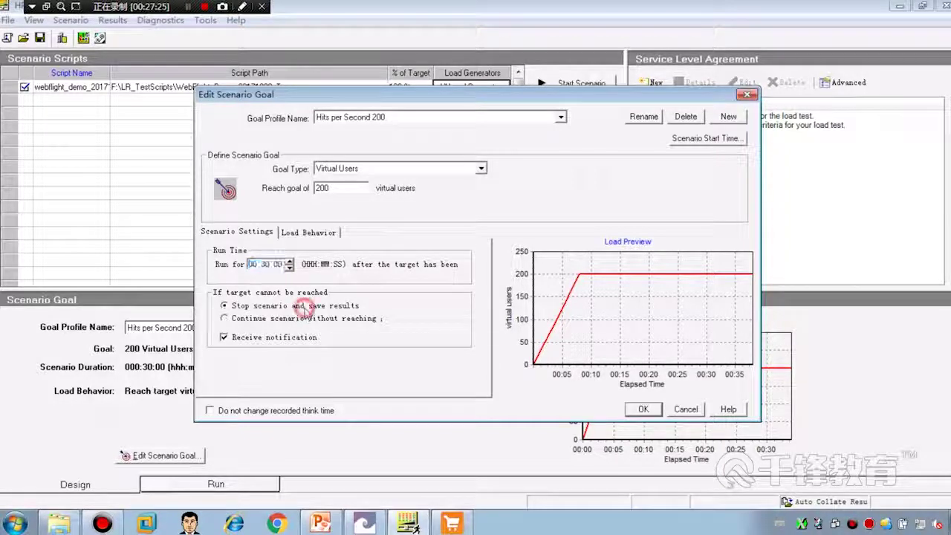